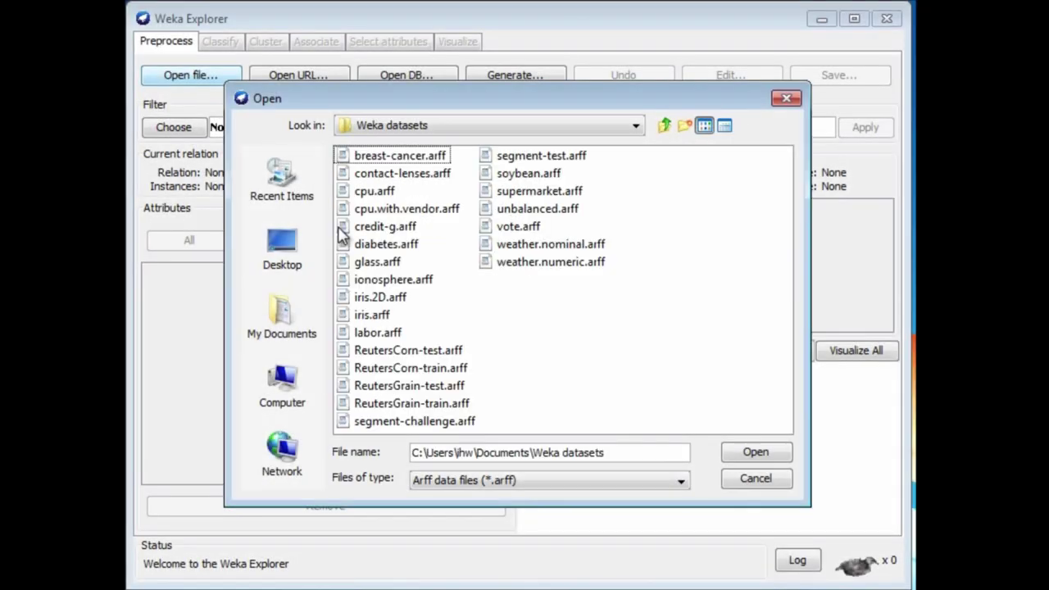
# - Load weather.numeric.arff and select the rules > OneR classifier (minBucketSize 6)
pyautogui.click(490, 263)
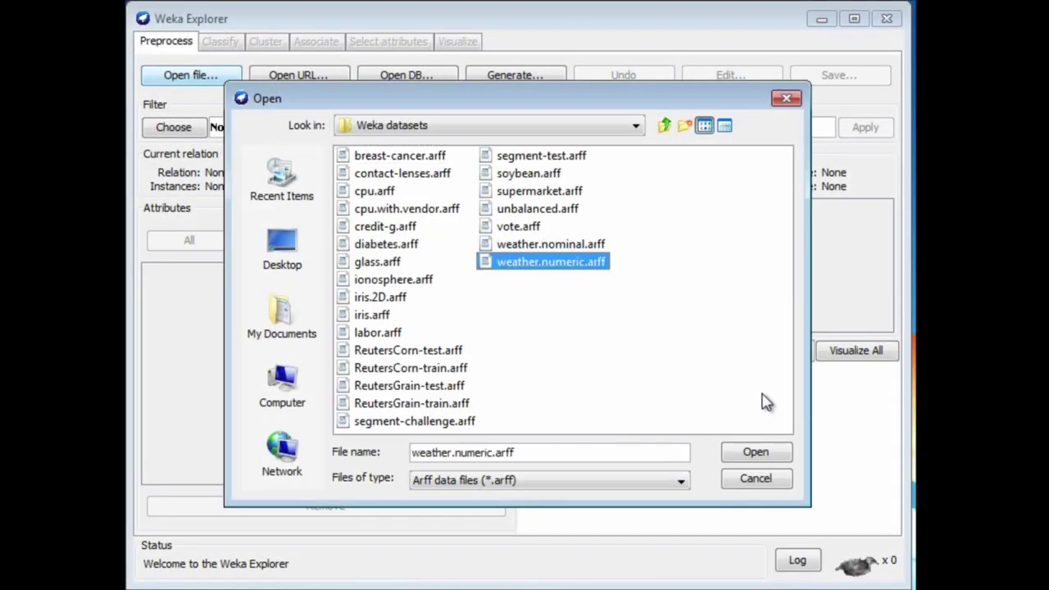
pyautogui.click(770, 453)
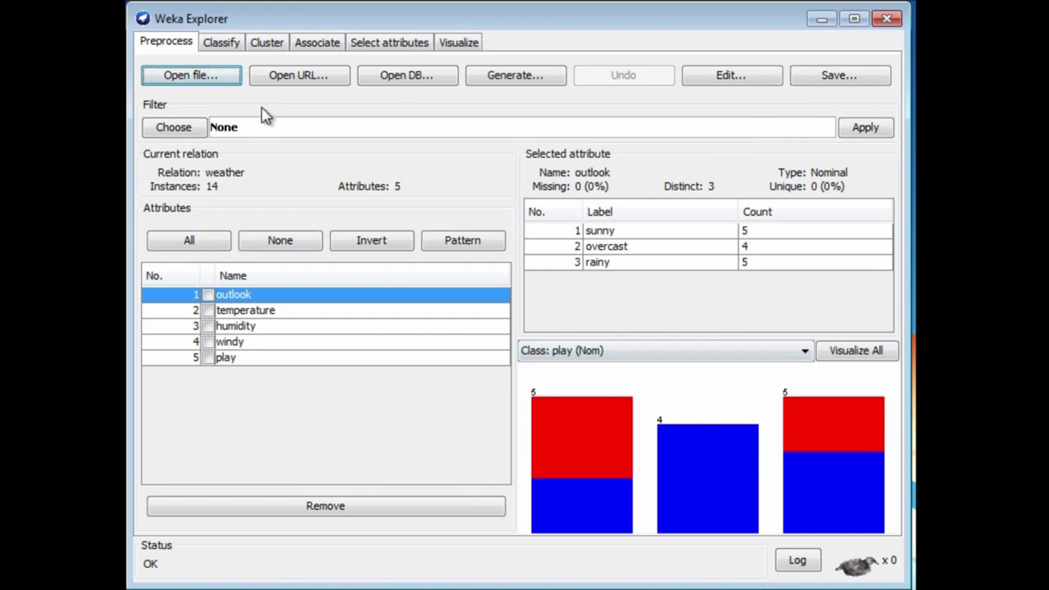
pyautogui.click(222, 43)
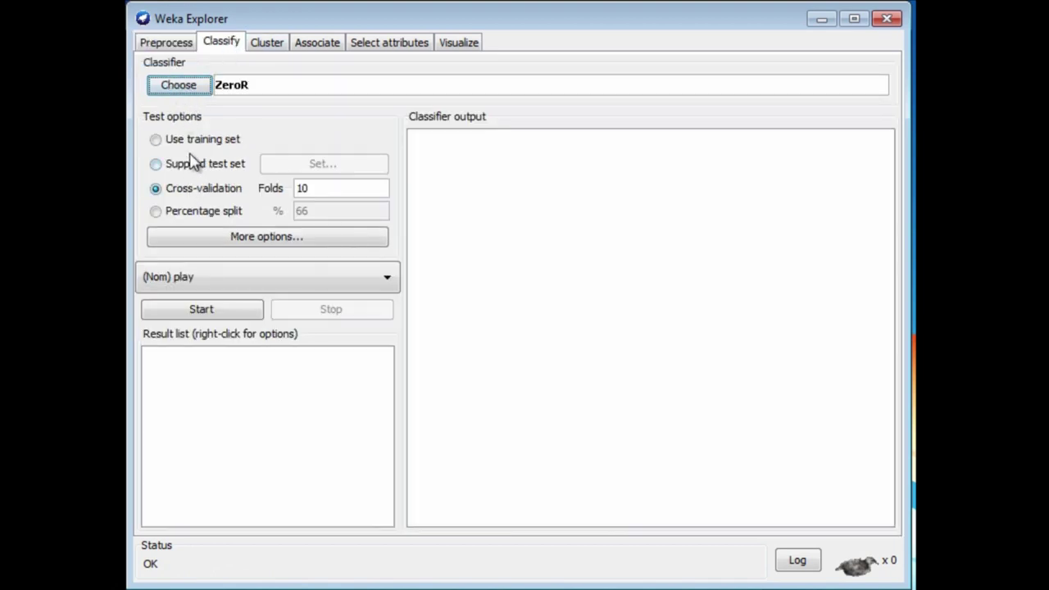
pyautogui.click(197, 89)
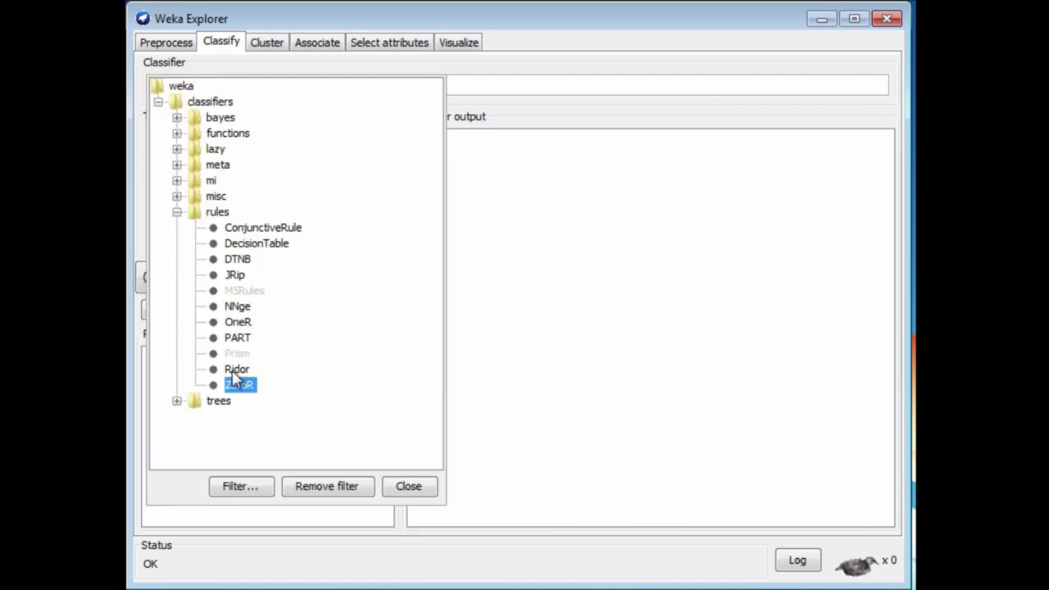
pyautogui.click(238, 323)
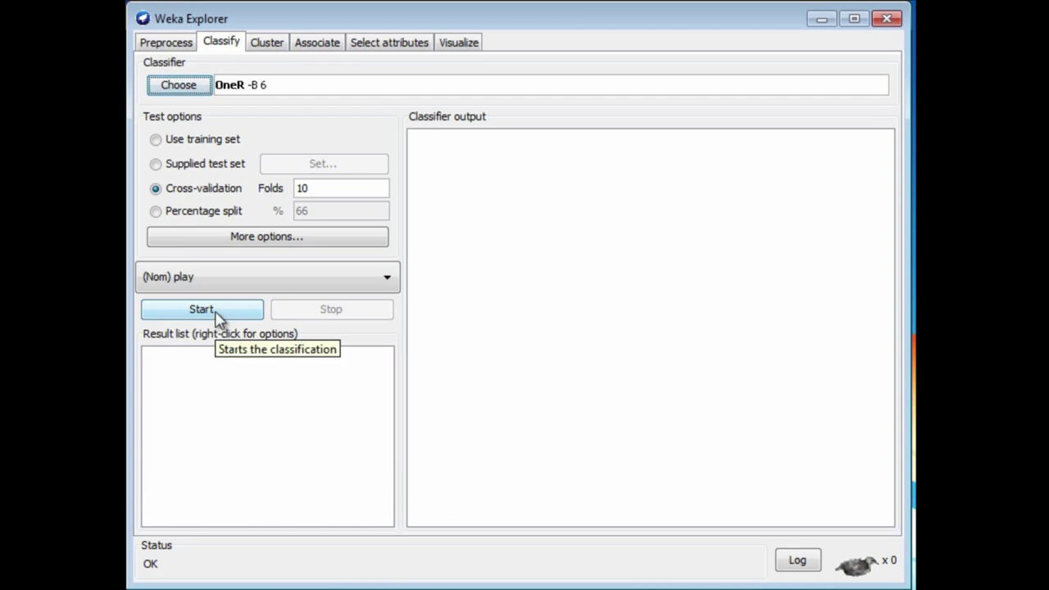
# - Run OneR with 10-fold cross-validation, yielding an outlook rule and 42.8571% correct
pyautogui.click(218, 317)
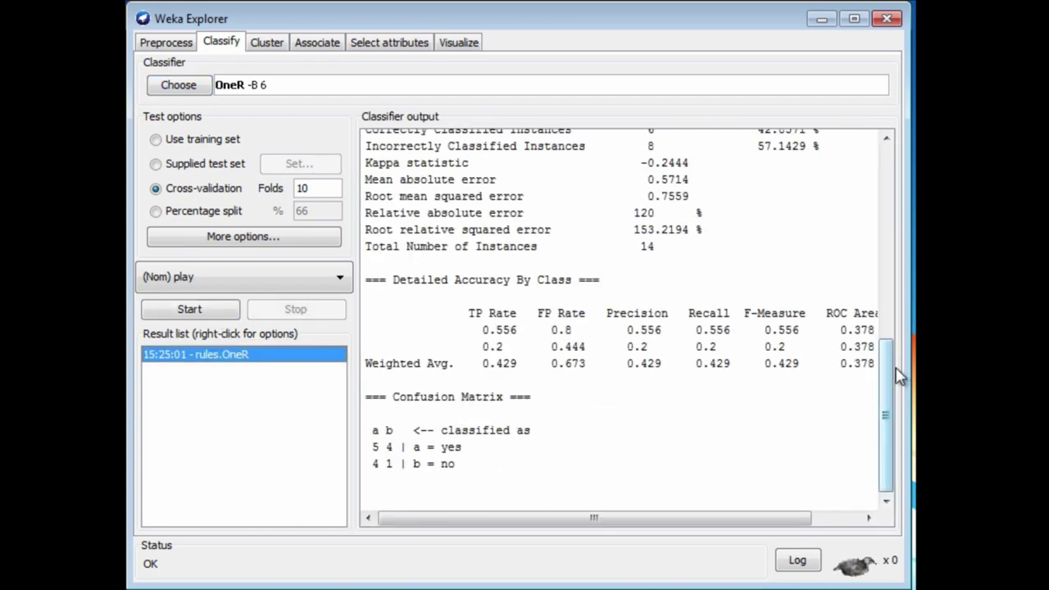
pyautogui.moveTo(889, 351); pyautogui.dragTo(890, 237)
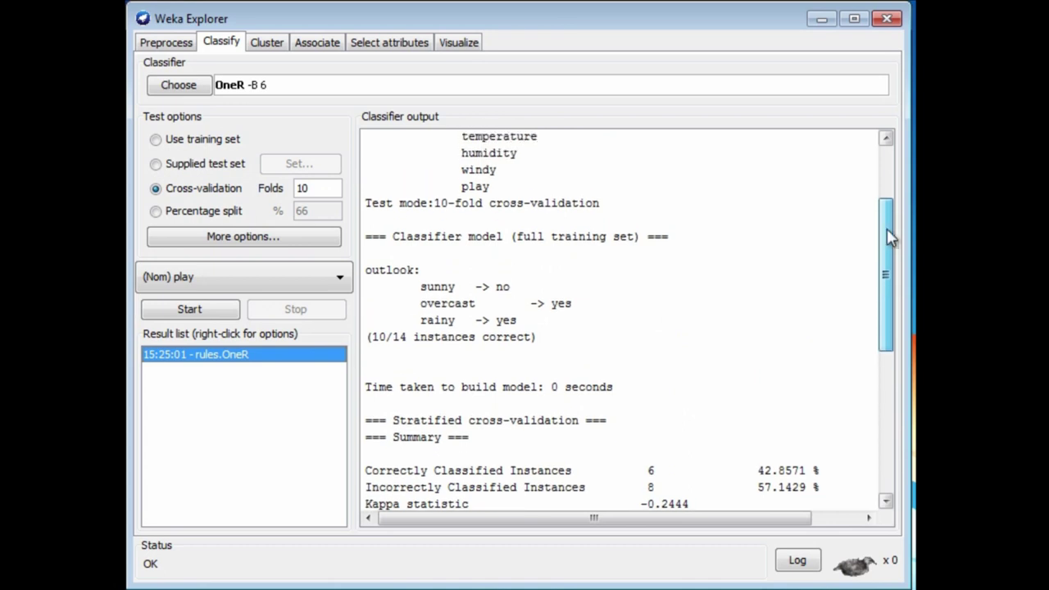
pyautogui.moveTo(891, 237); pyautogui.dragTo(889, 235)
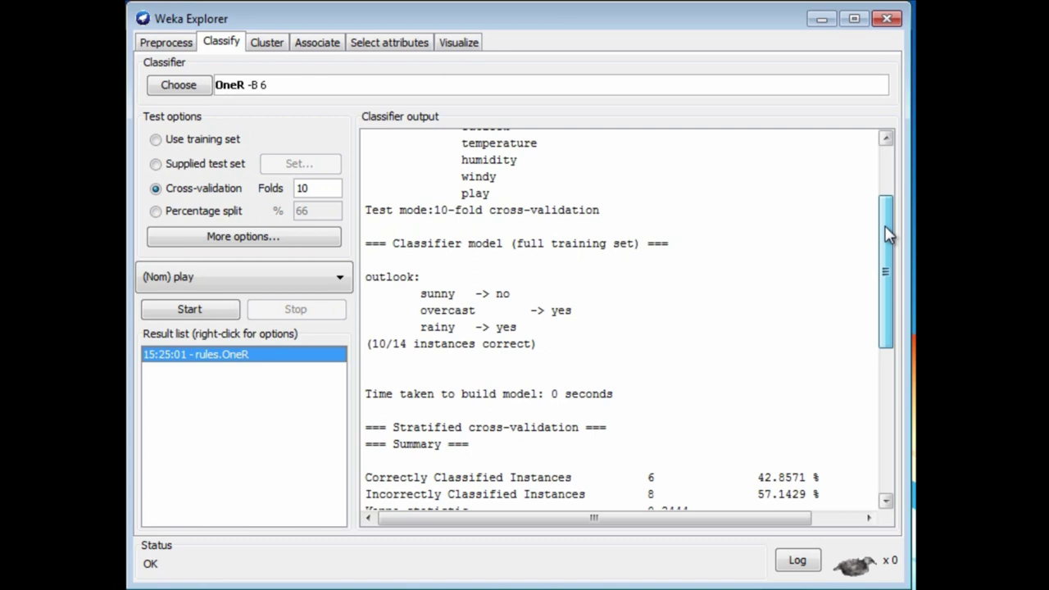
pyautogui.moveTo(889, 234); pyautogui.dragTo(888, 234)
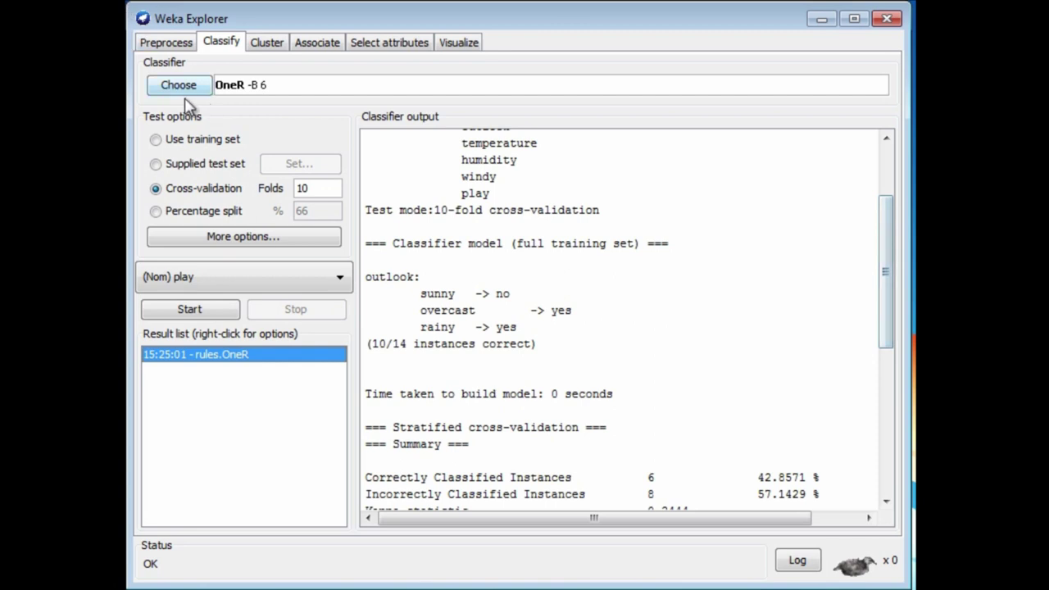
# - Remove the outlook attribute from the weather data in Preprocess
pyautogui.click(168, 45)
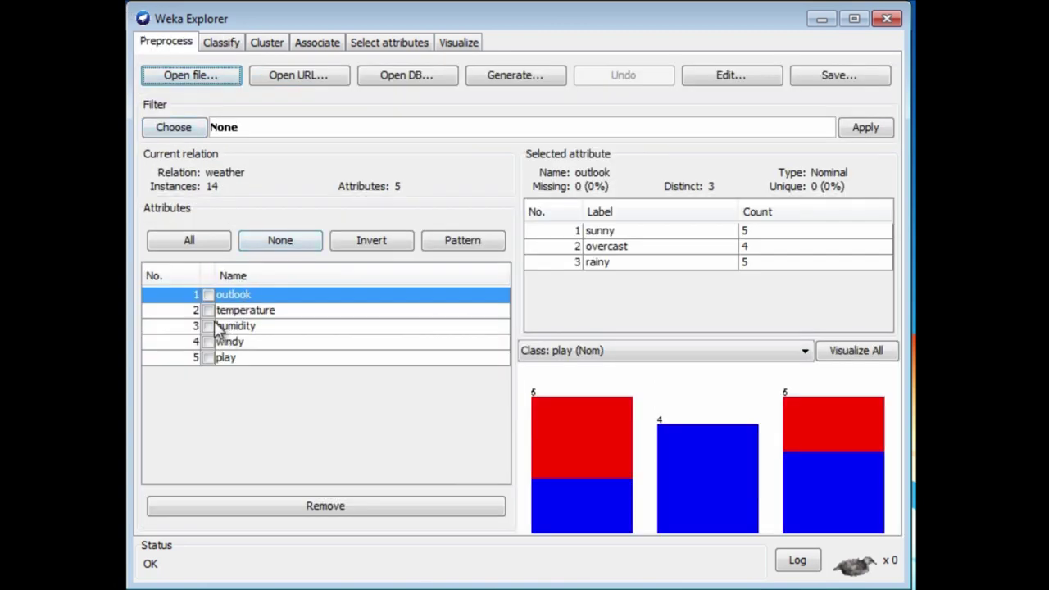
pyautogui.click(208, 294)
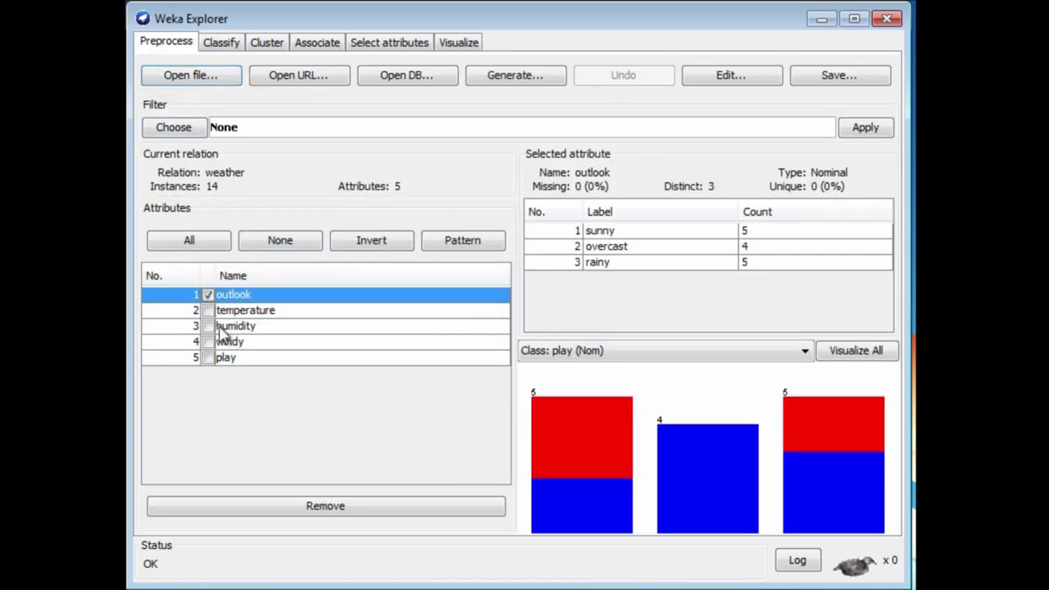
pyautogui.click(299, 504)
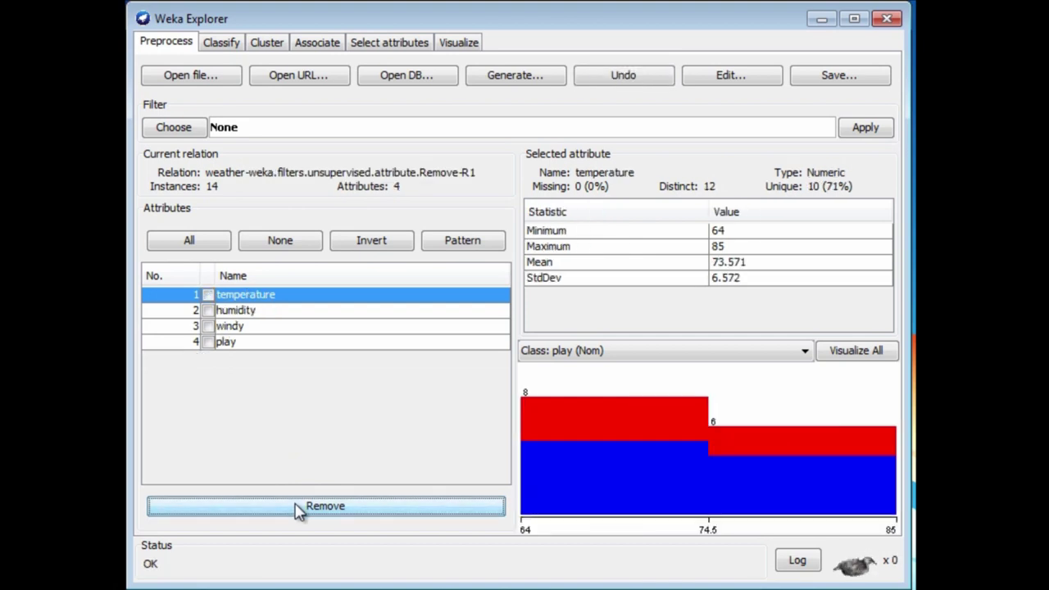
# - Rerun OneR, getting a humidity rule split at 82.5 with 50% correct
pyautogui.click(220, 41)
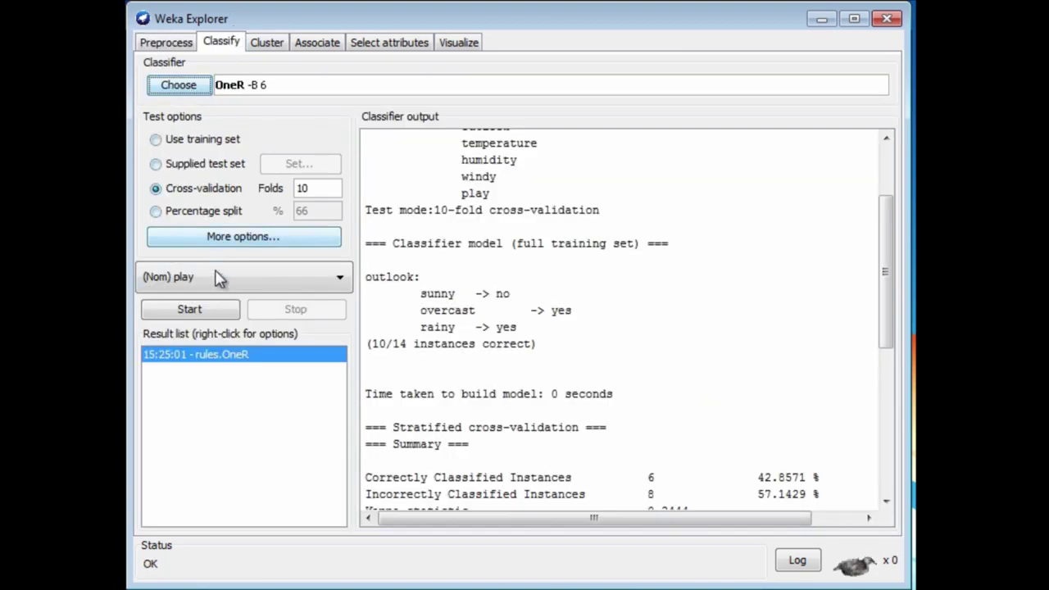
pyautogui.click(198, 311)
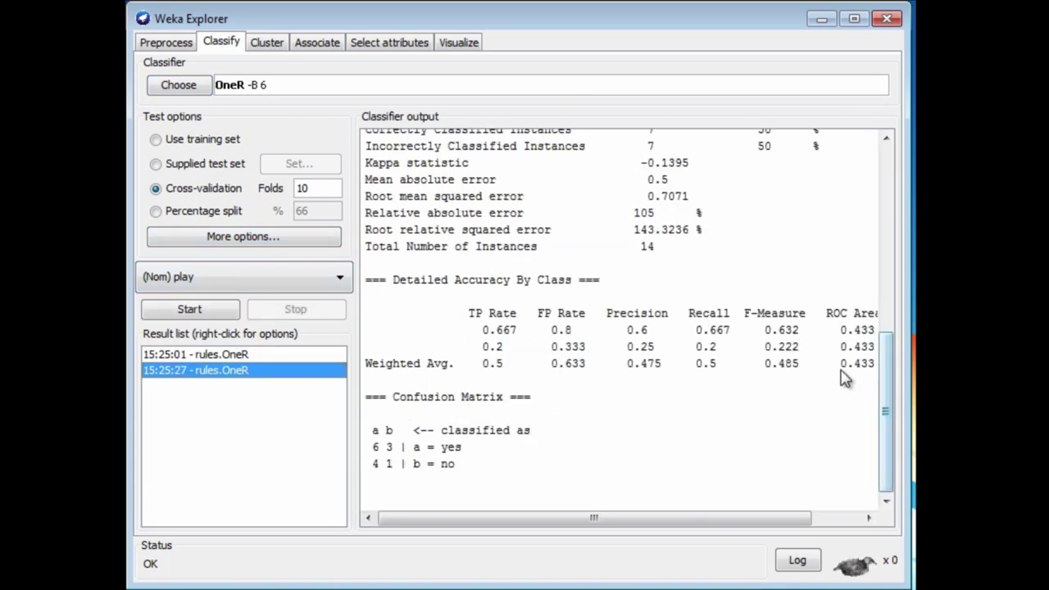
pyautogui.moveTo(887, 386); pyautogui.dragTo(871, 233)
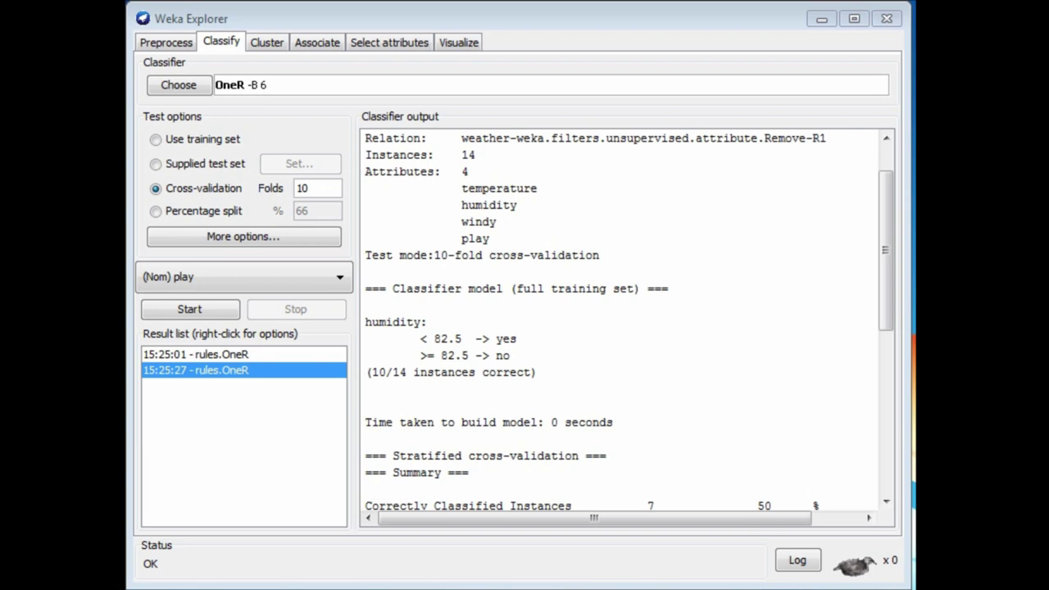
# - Set OneR's minBucketSize to 1 and rerun, producing a many-split temperature rule (13/14 correct)
pyautogui.click(230, 85)
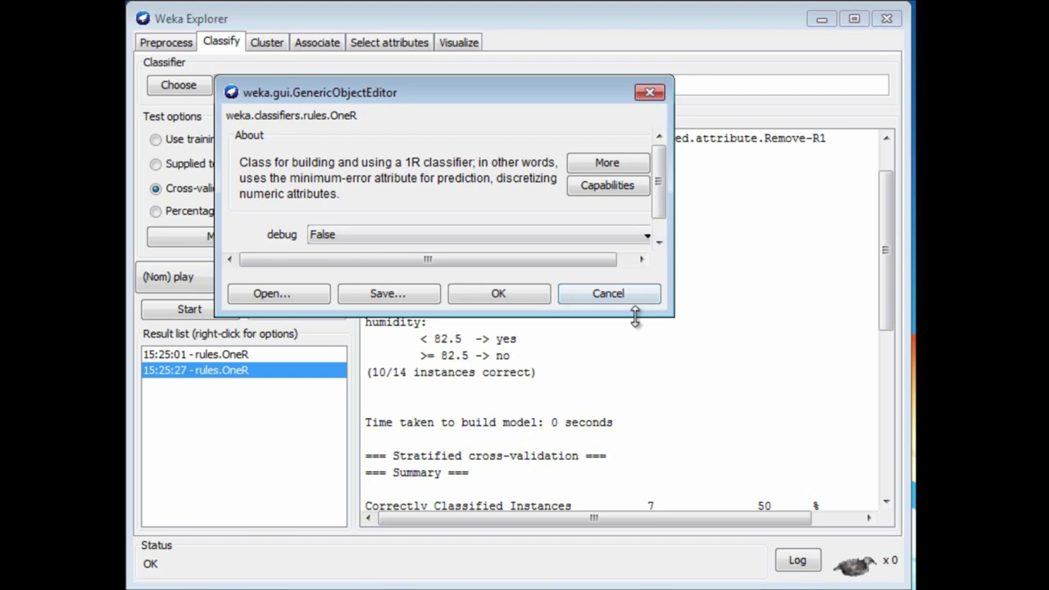
pyautogui.moveTo(635, 318); pyautogui.dragTo(635, 385)
pyautogui.doubleClick(311, 296)
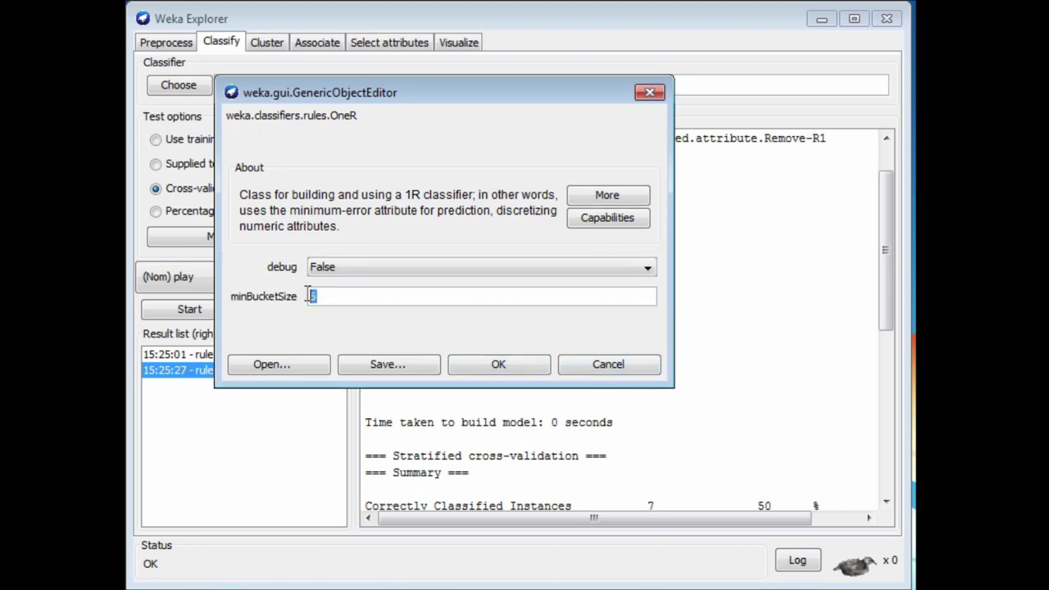
pyautogui.click(326, 295)
pyautogui.doubleClick(311, 294)
pyautogui.write('1')
pyautogui.click(496, 368)
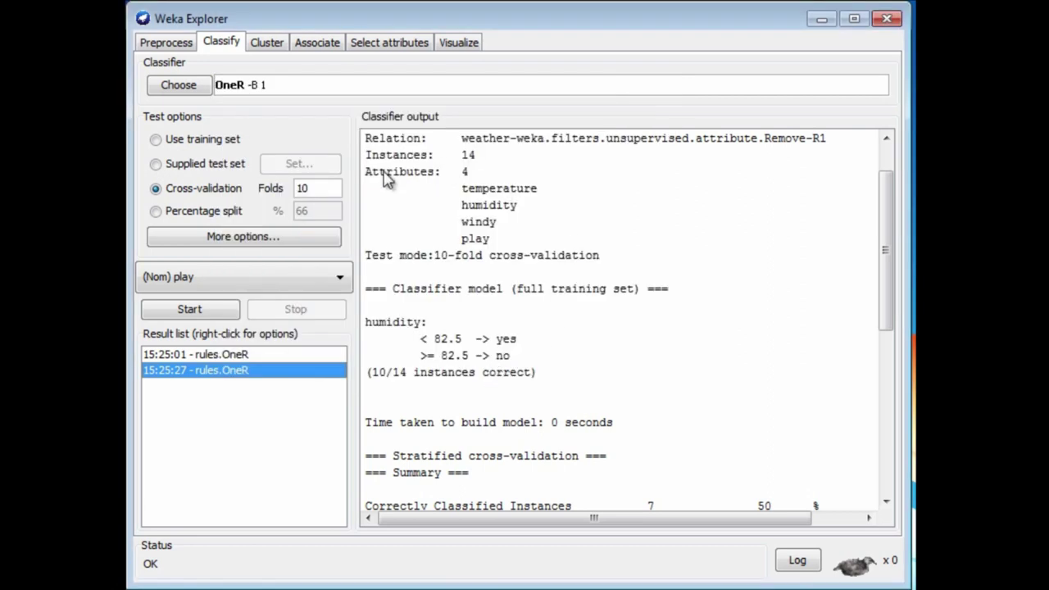
pyautogui.click(218, 312)
pyautogui.moveTo(893, 393); pyautogui.dragTo(876, 244)
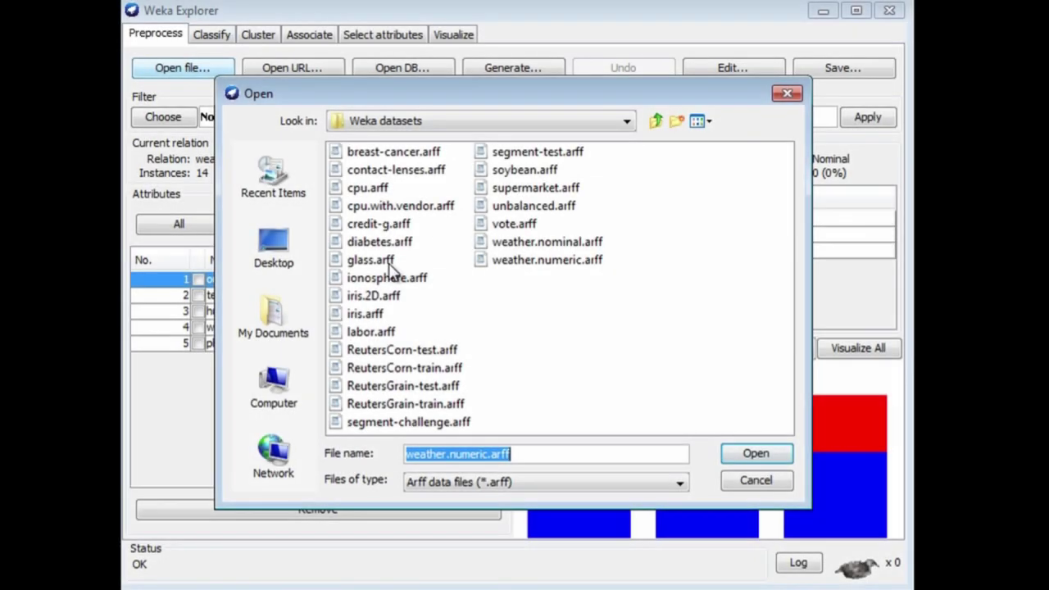
# - Select the diabetes dataset file in the Weka datasets folder
pyautogui.click(340, 246)
# - Load diabetes.arff, inspect the class attribute, and run ZeroR for a 65.1042% baseline
pyautogui.click(754, 455)
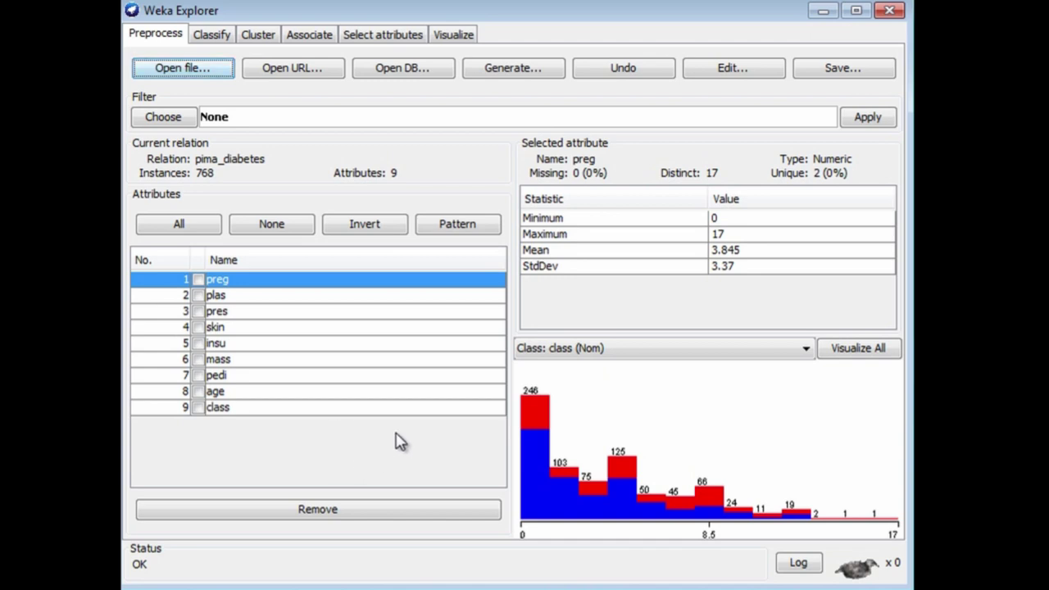
pyautogui.click(222, 408)
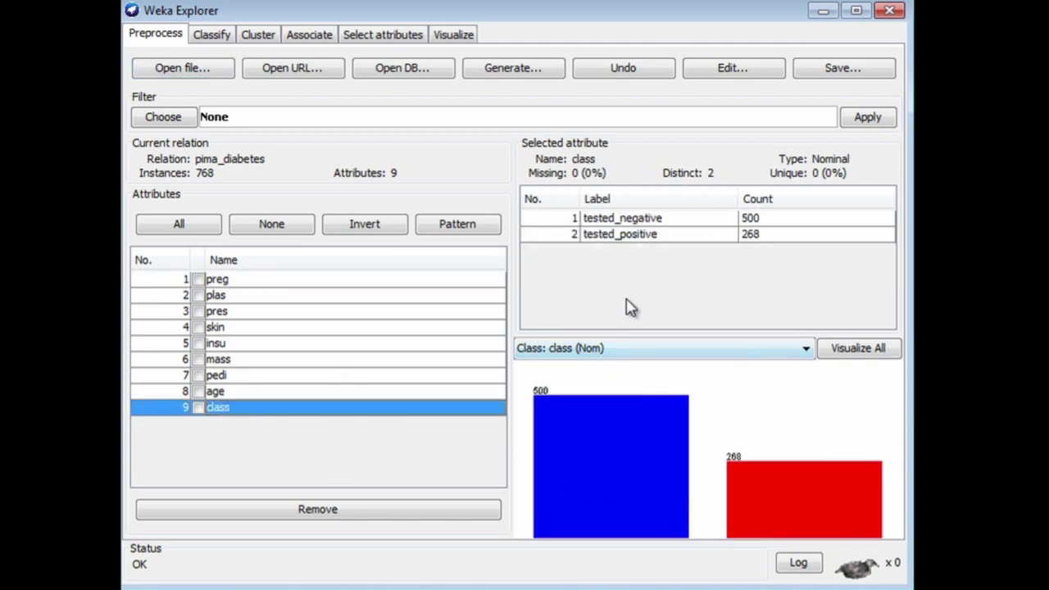
pyautogui.click(218, 35)
pyautogui.click(174, 73)
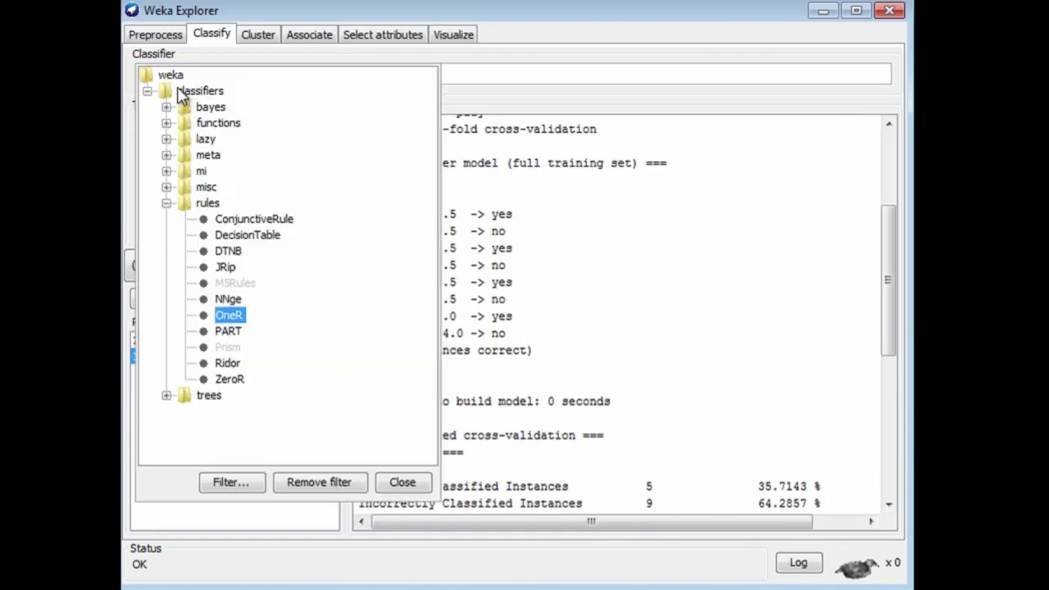
pyautogui.click(229, 379)
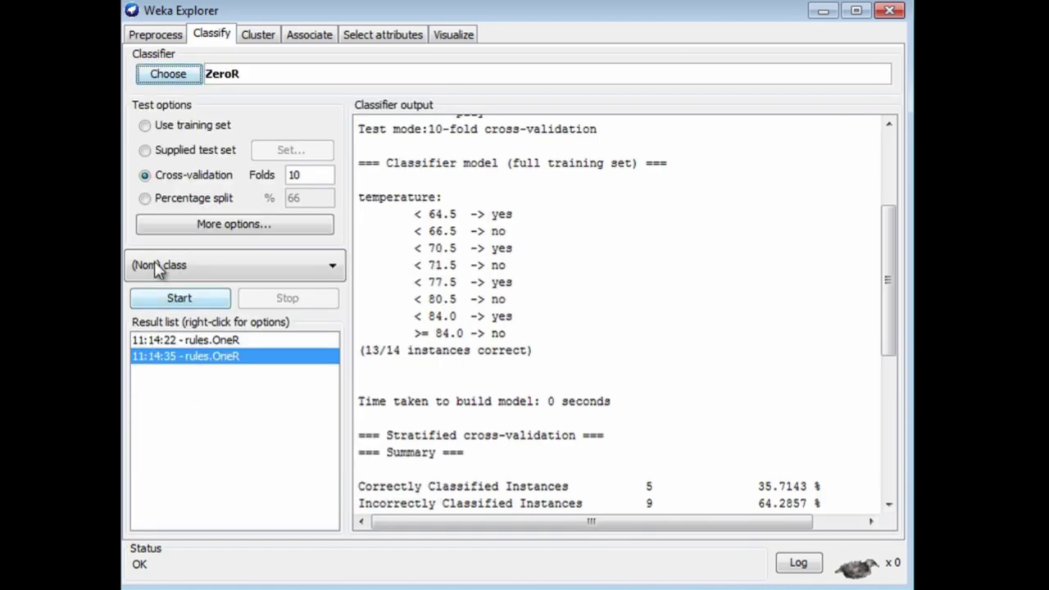
pyautogui.click(177, 300)
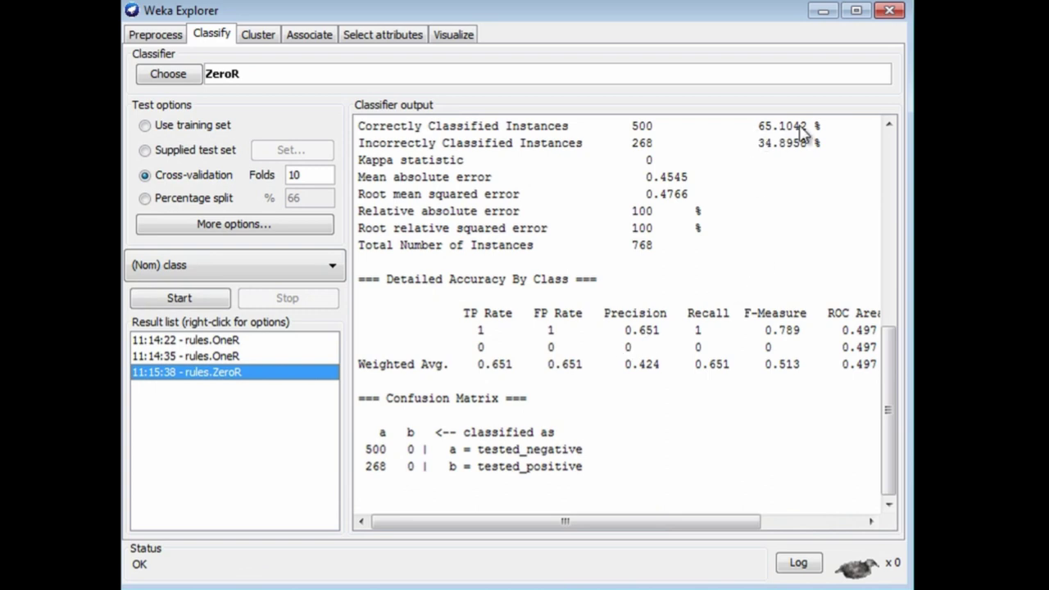
# - Run OneR (-B 6) on diabetes, getting a plas rule and 71.4844% accuracy
pyautogui.click(170, 76)
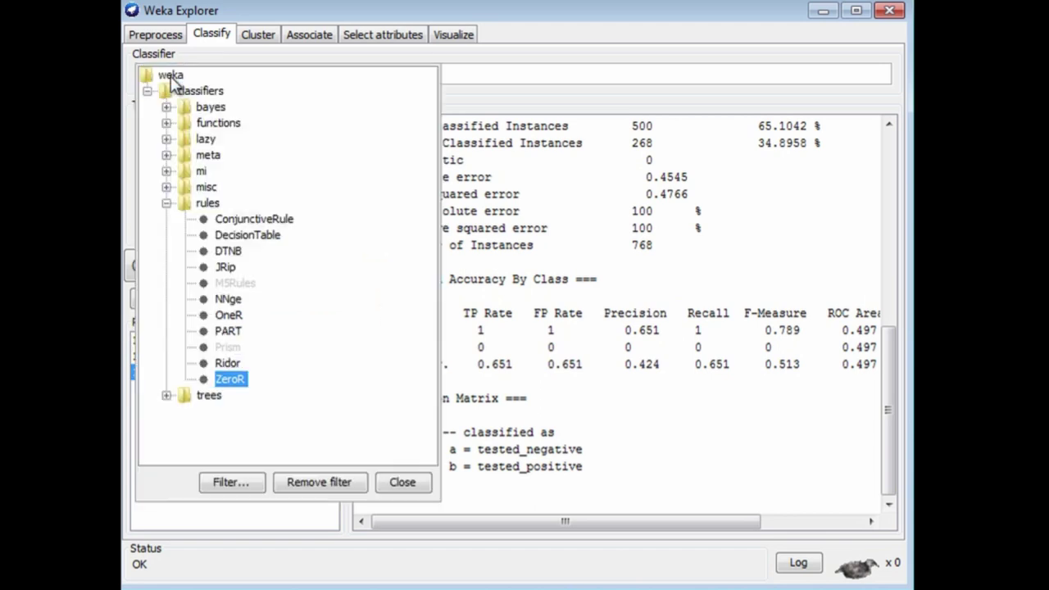
pyautogui.click(227, 316)
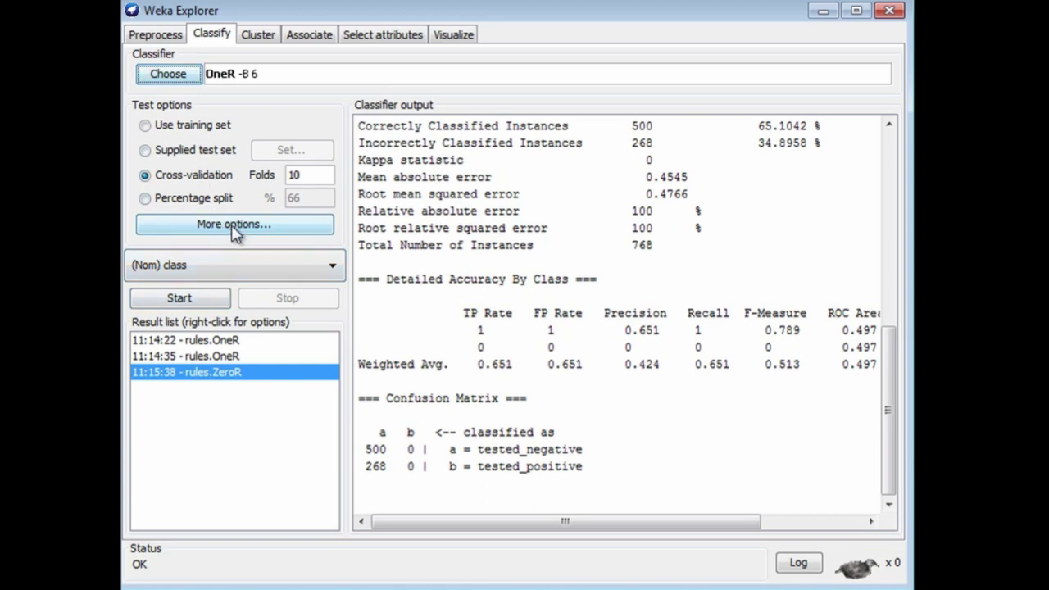
pyautogui.click(205, 299)
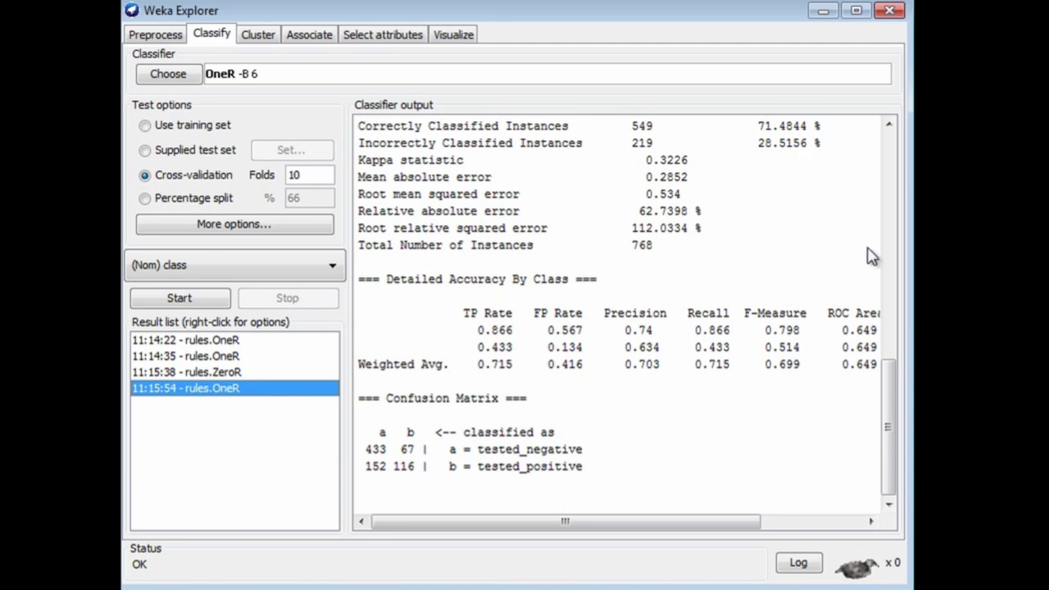
pyautogui.moveTo(891, 386); pyautogui.dragTo(891, 247)
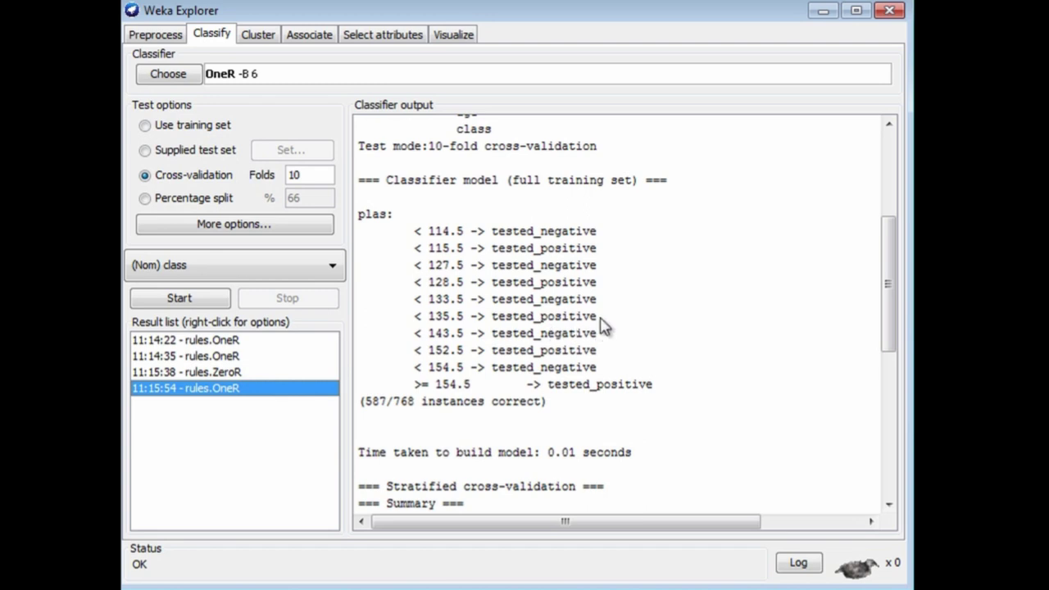
# - Change OneR's minBucketSize to 1 and rerun, giving a pedi rule at 57.1615%
pyautogui.click(265, 77)
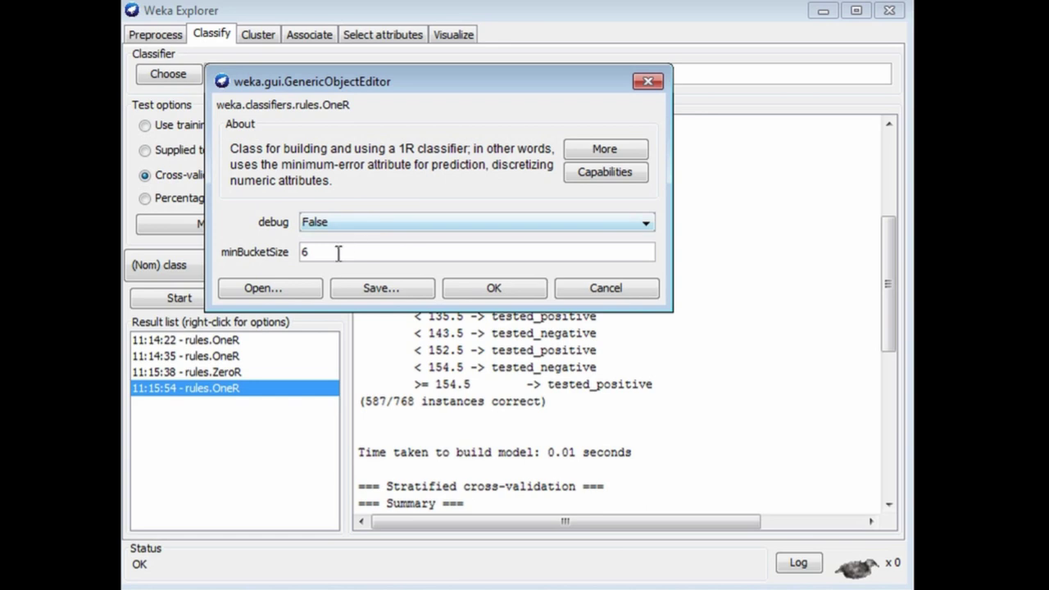
pyautogui.moveTo(315, 253); pyautogui.dragTo(293, 252)
pyautogui.write('1')
pyautogui.click(513, 292)
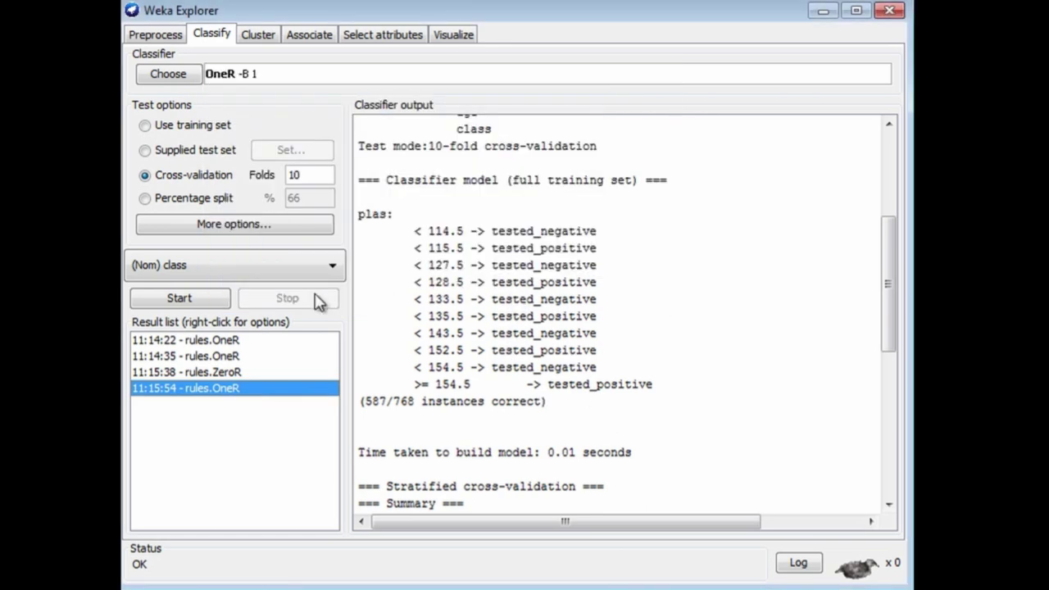
pyautogui.click(207, 300)
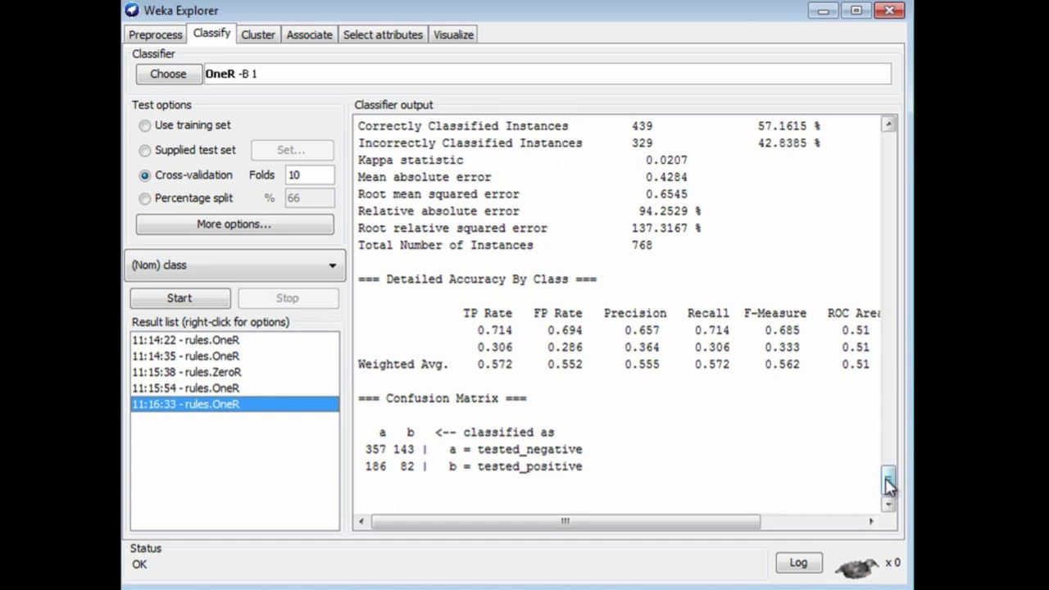
pyautogui.moveTo(886, 479); pyautogui.dragTo(875, 161)
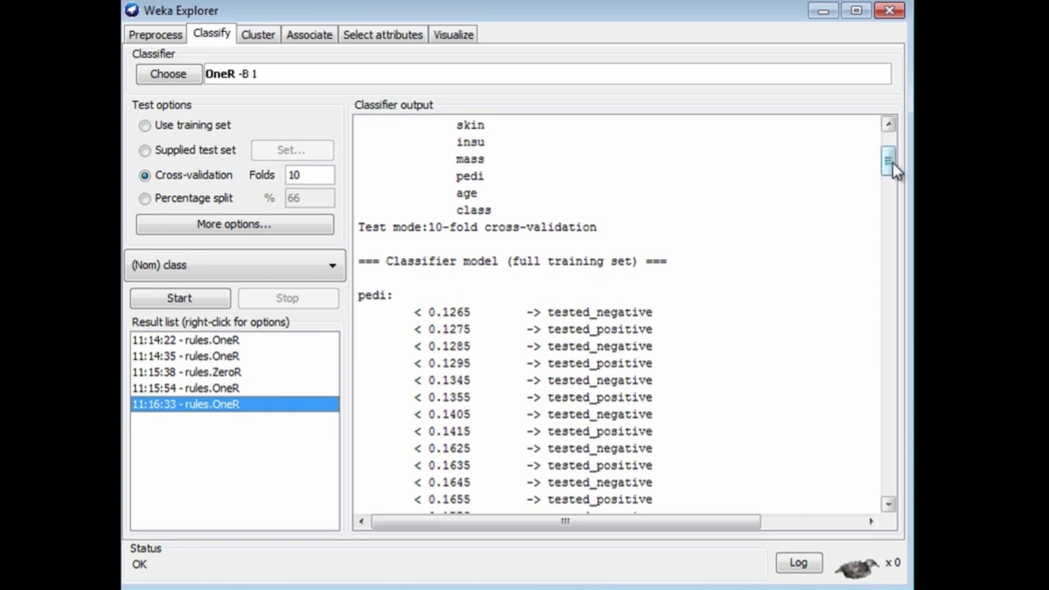
pyautogui.moveTo(891, 163); pyautogui.dragTo(910, 287)
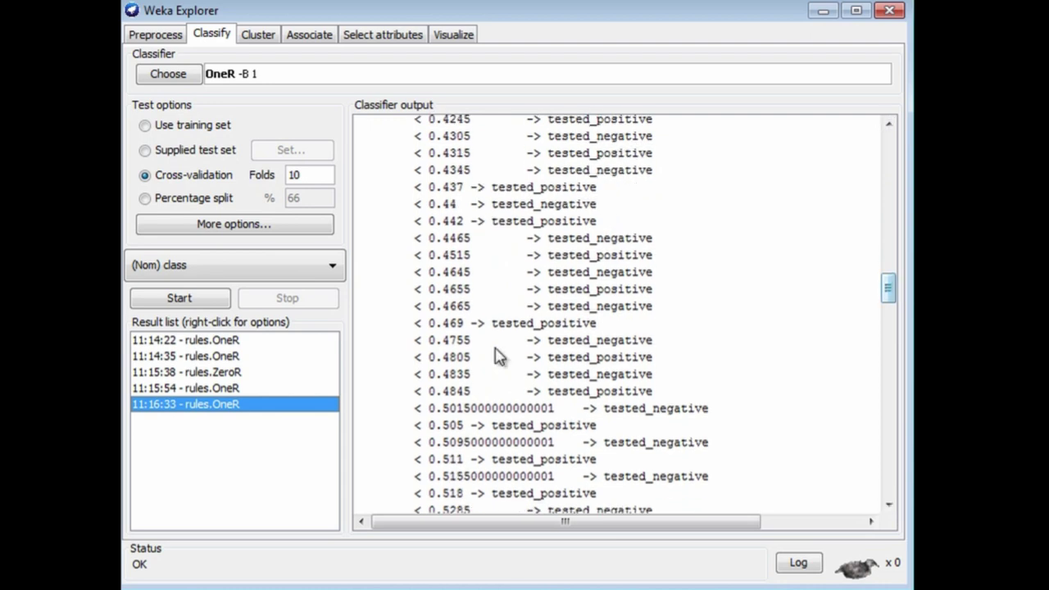
# - Evaluate OneR on the training set, showing 672 of 768 correct (87.5%)
pyautogui.click(146, 127)
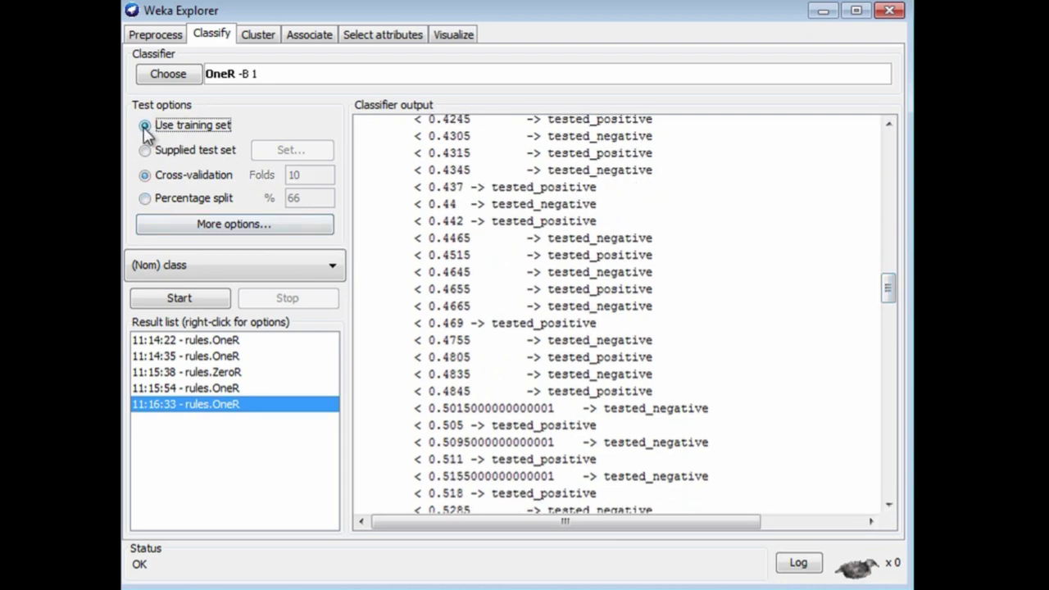
pyautogui.click(207, 299)
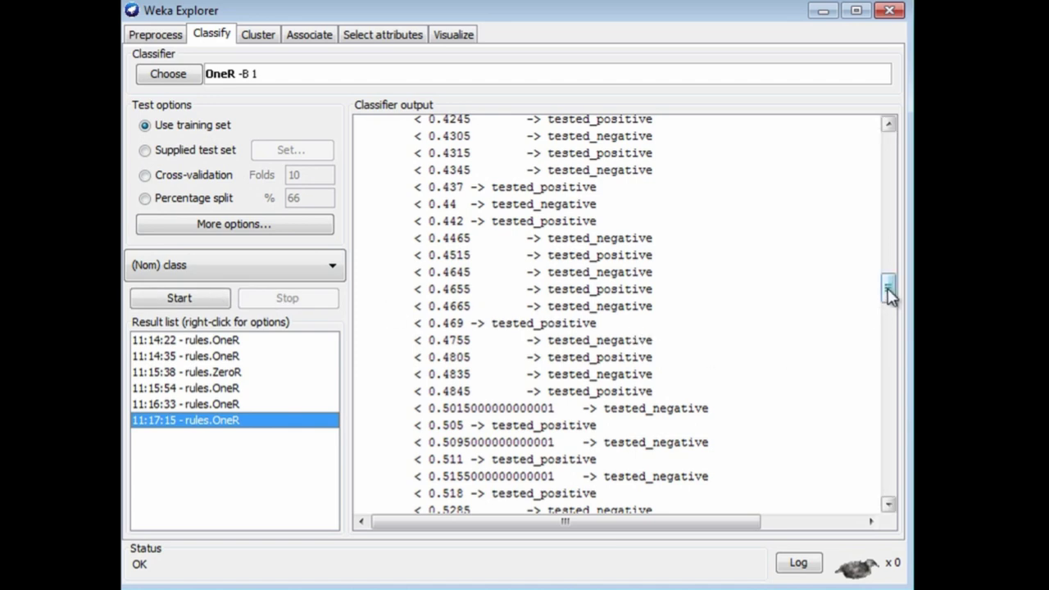
pyautogui.moveTo(887, 286); pyautogui.dragTo(885, 467)
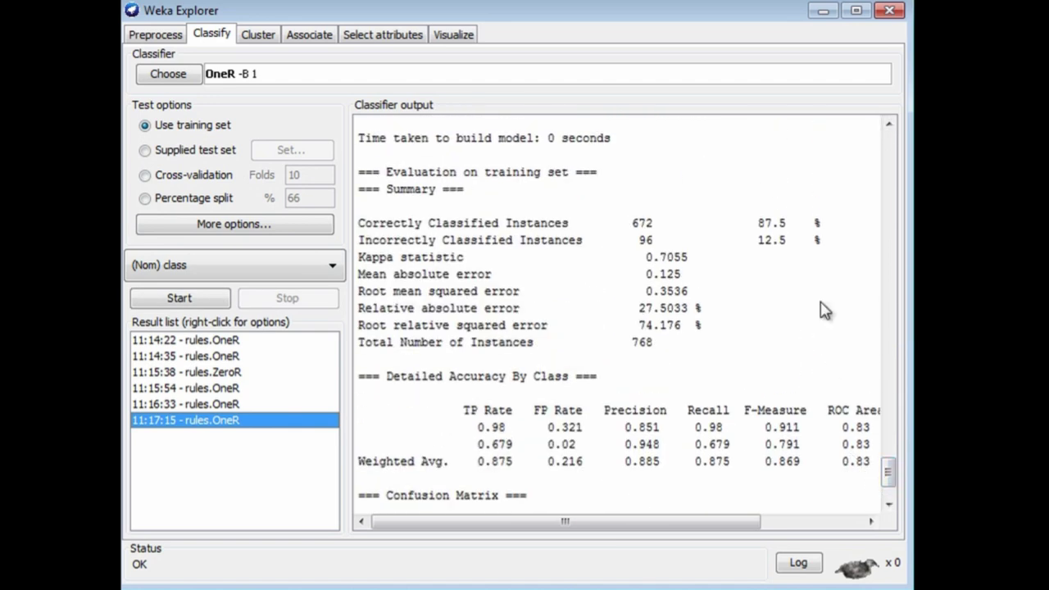